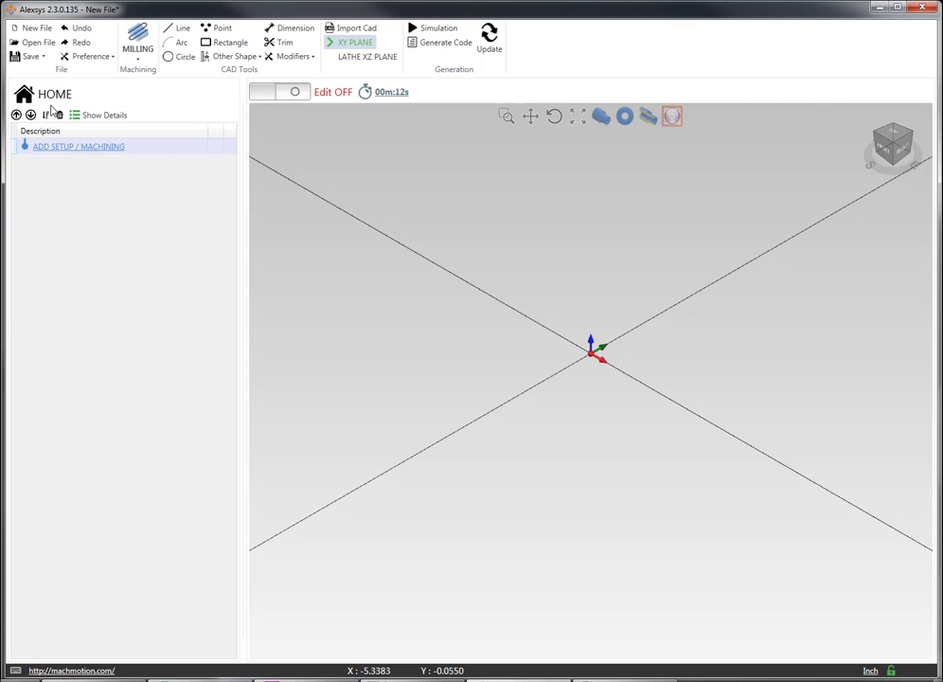
Step: Start a new empty file, discarding the current one without saving
click(31, 29)
click(327, 388)
Step: Set up a Vertical Mill with 6 x 6 x 1 inch aluminium square stock, centred
click(137, 49)
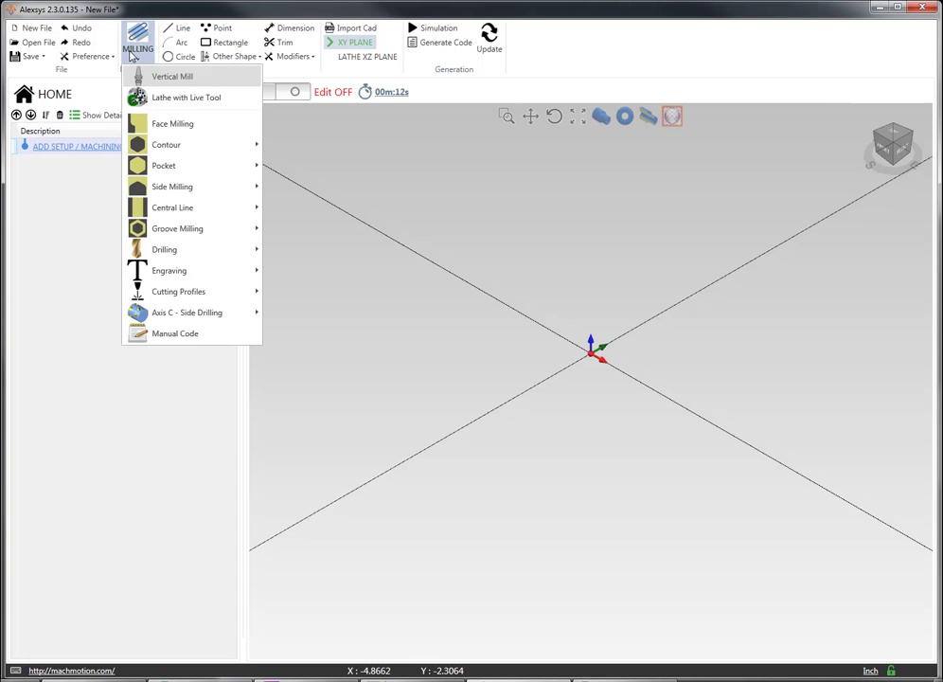
click(175, 76)
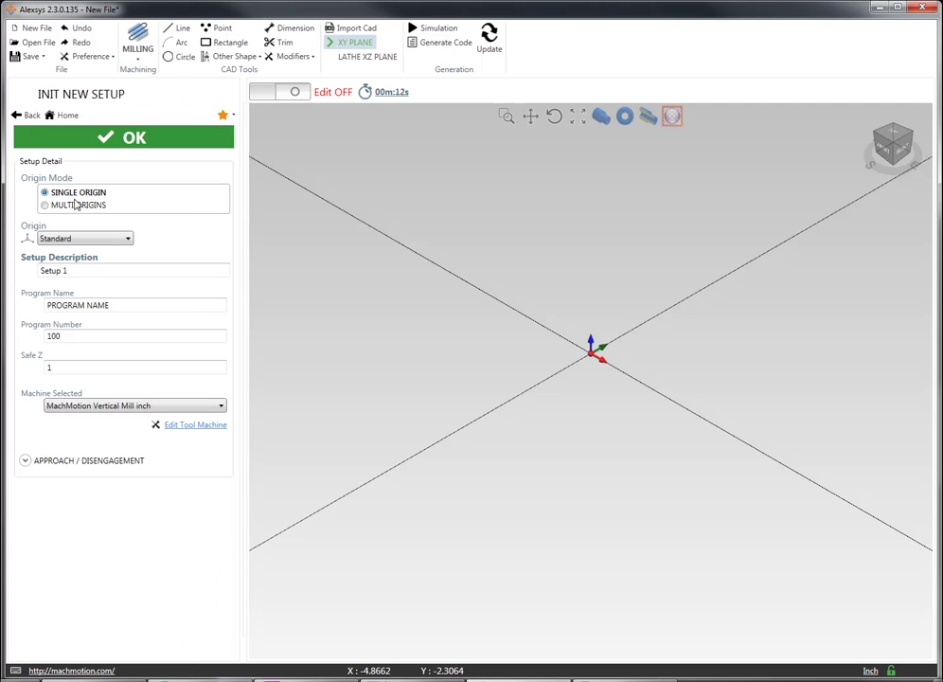
click(140, 139)
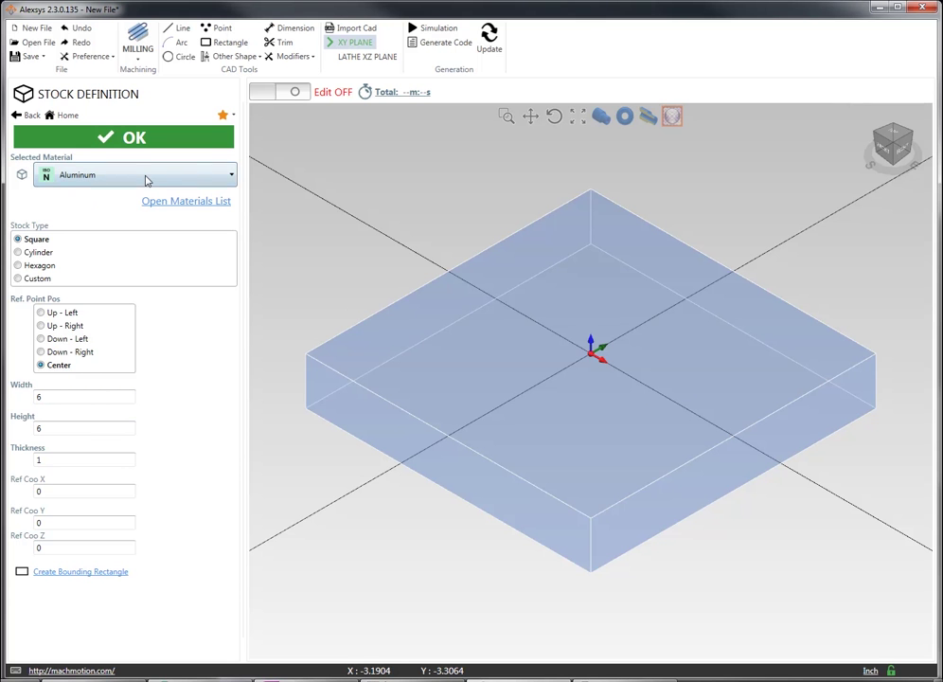
click(113, 137)
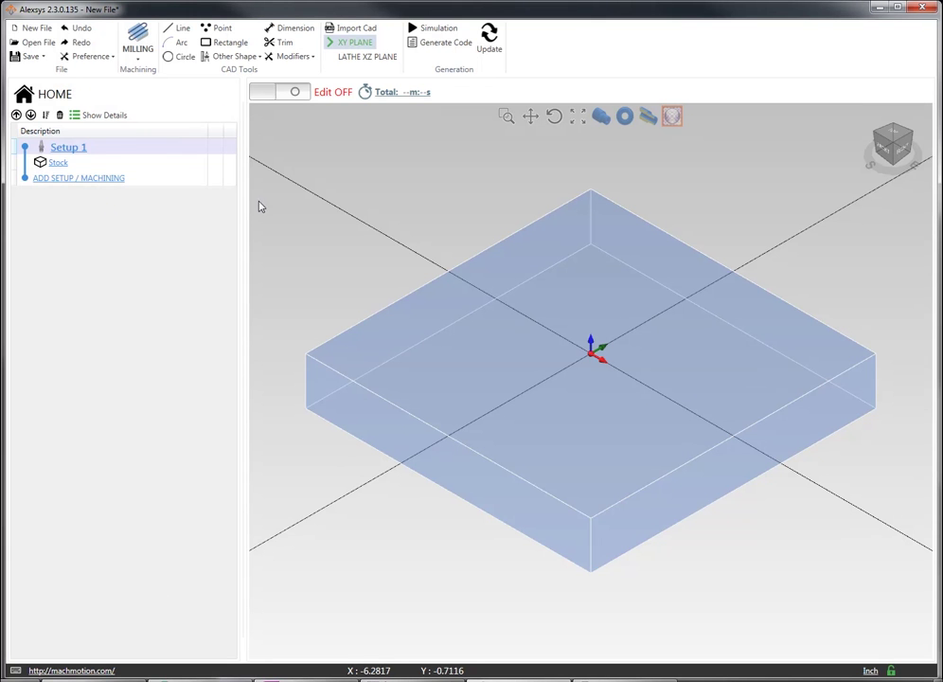
click(137, 47)
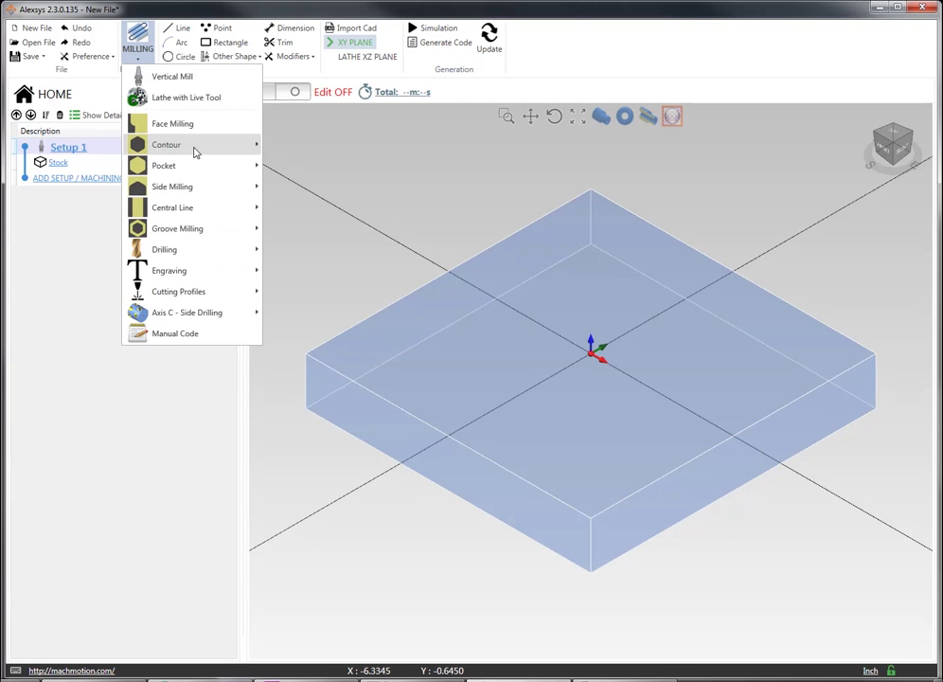
click(96, 196)
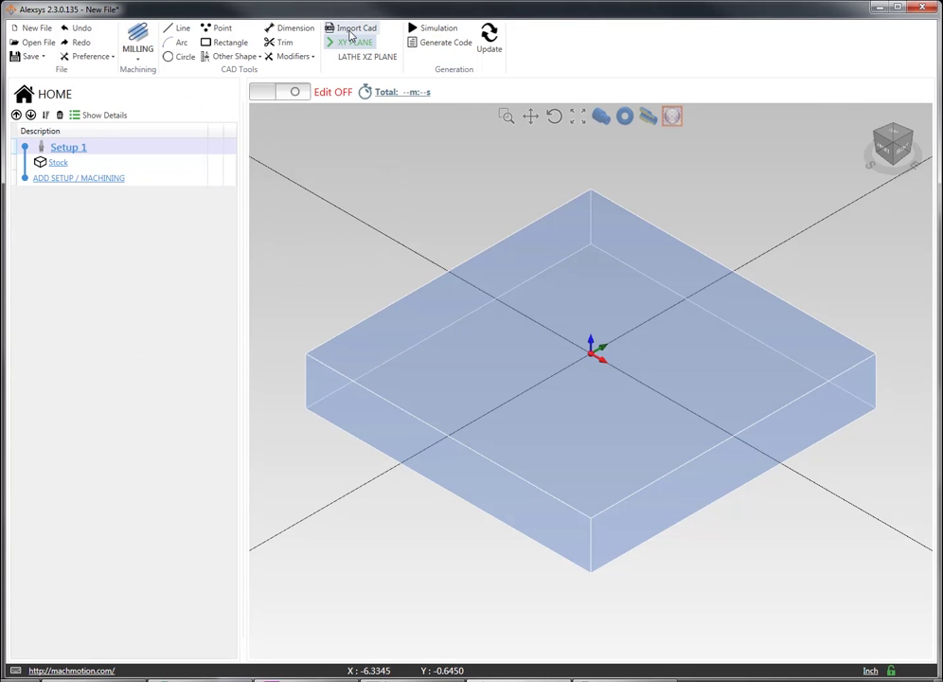
Step: Import all entities of MachMotion Logo 1.DXF onto the stock
click(350, 30)
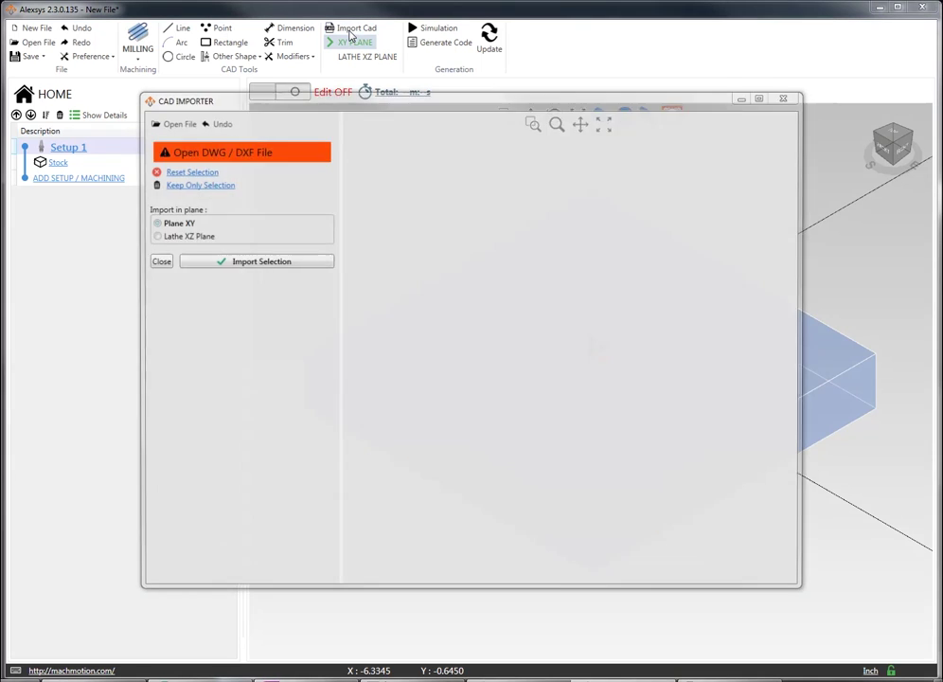
click(652, 268)
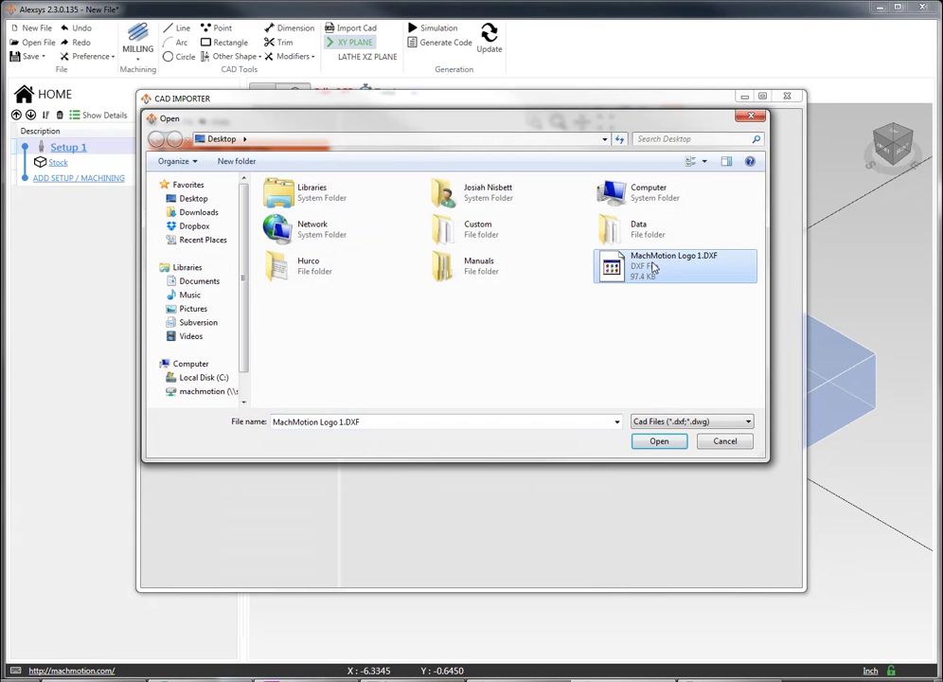
double_click(630, 272)
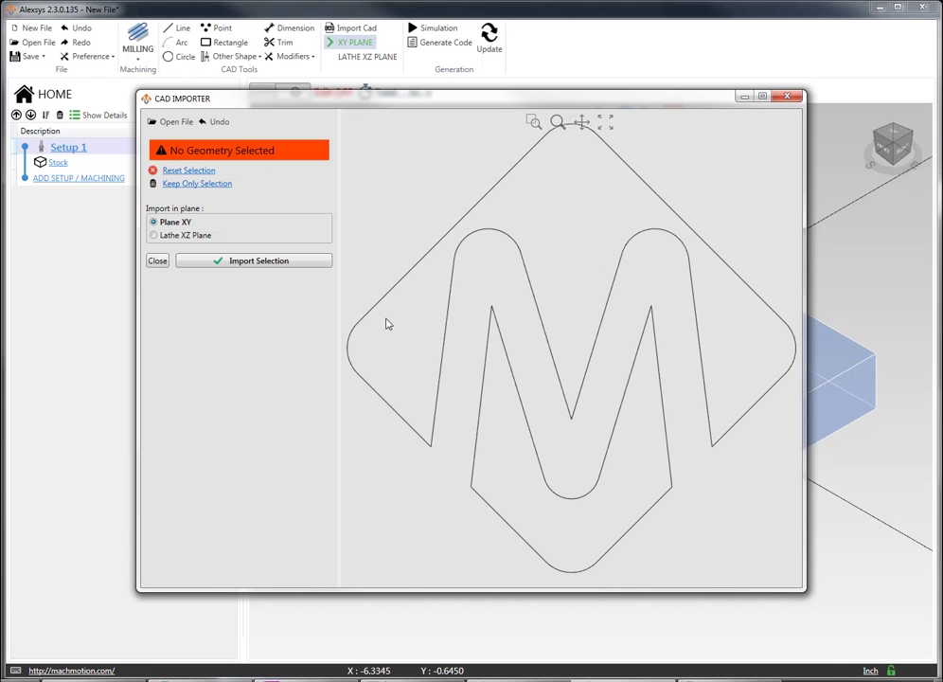
click(379, 305)
click(270, 266)
click(433, 247)
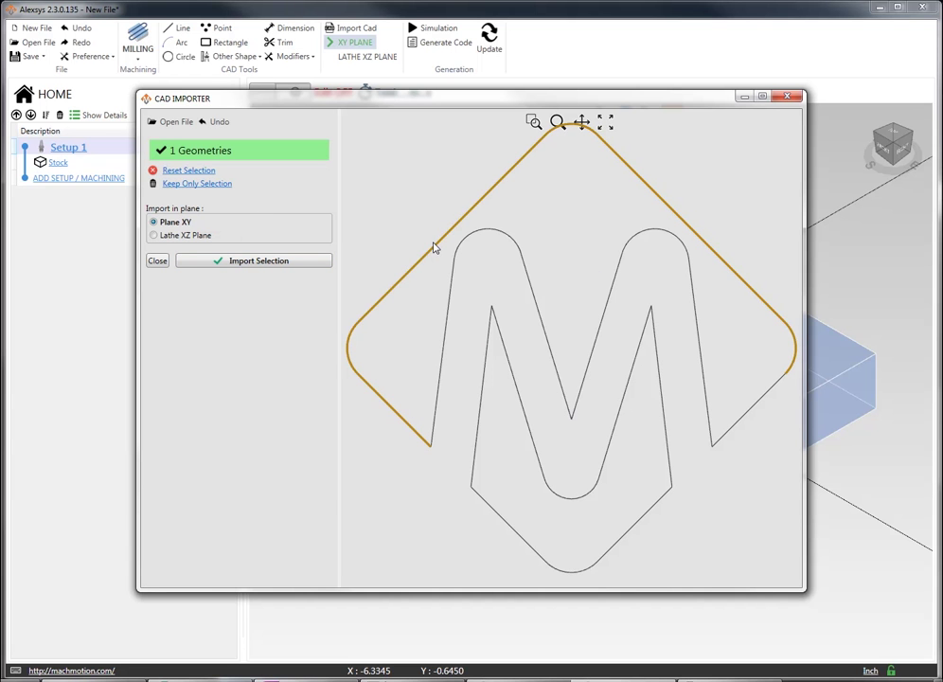
click(500, 331)
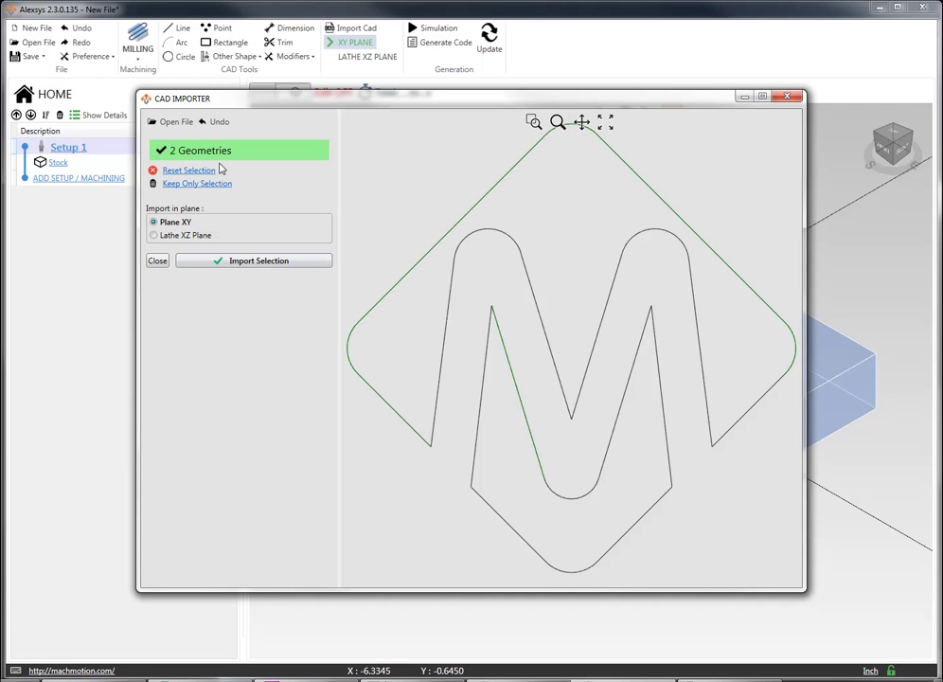
click(188, 171)
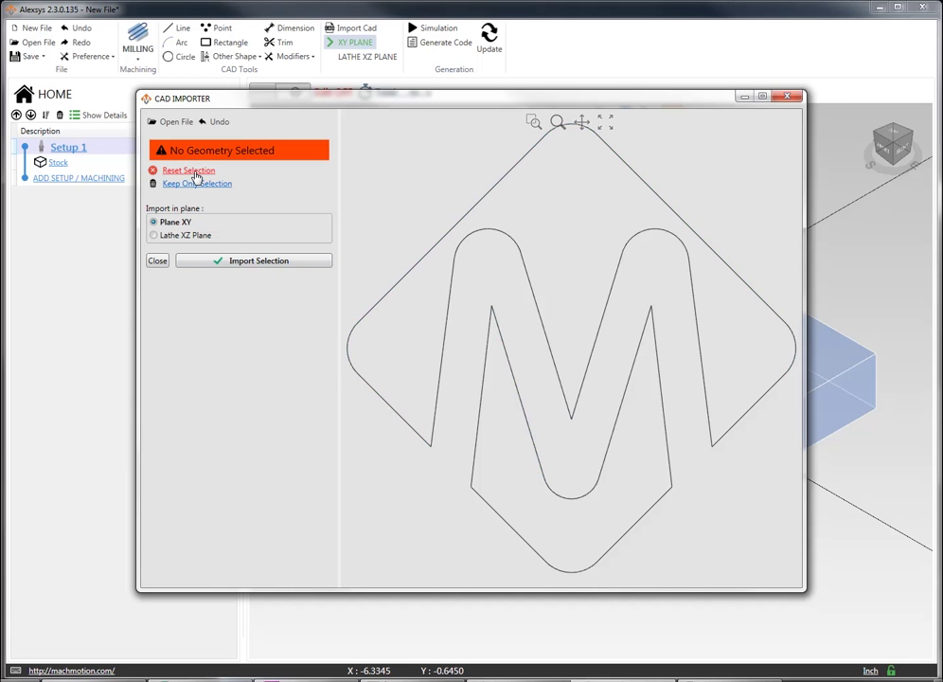
click(240, 264)
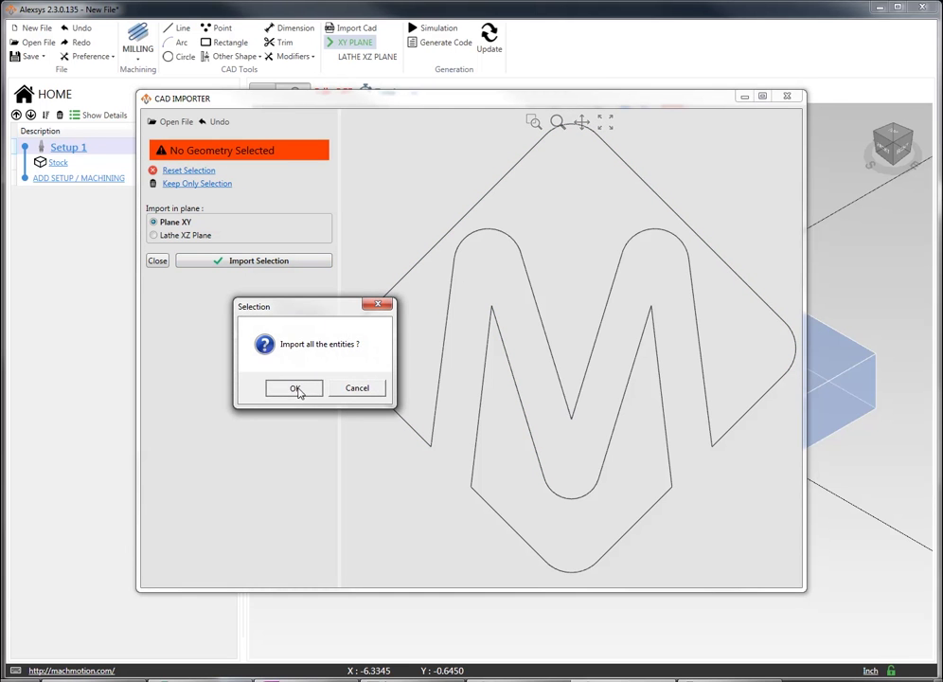
click(296, 388)
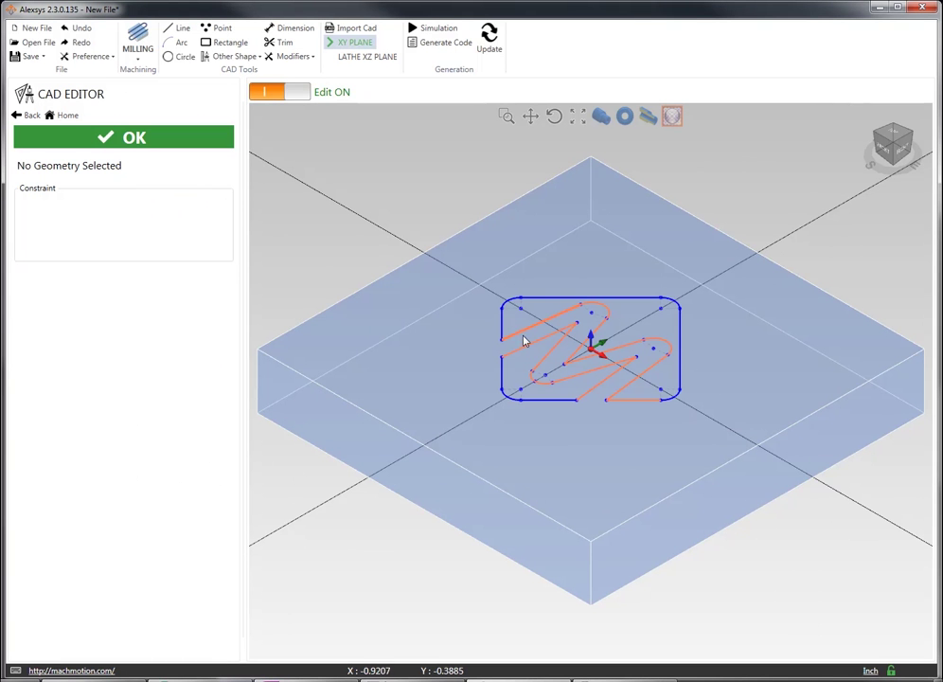
Step: Draw a centre-referenced rectangle around the logo, 3.5 wide by 3.5 high
click(218, 43)
click(52, 250)
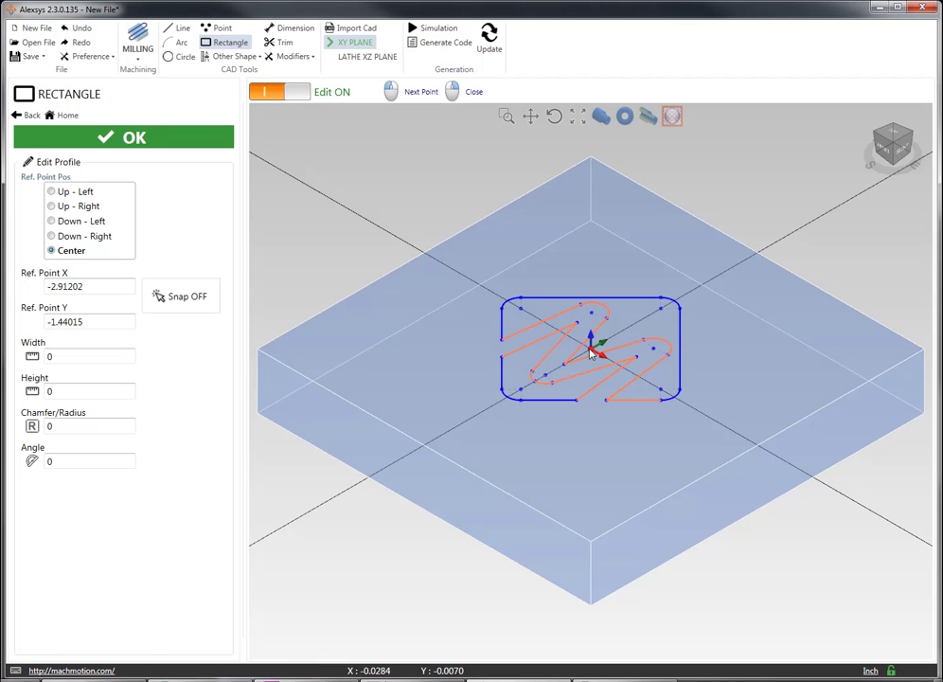
click(209, 301)
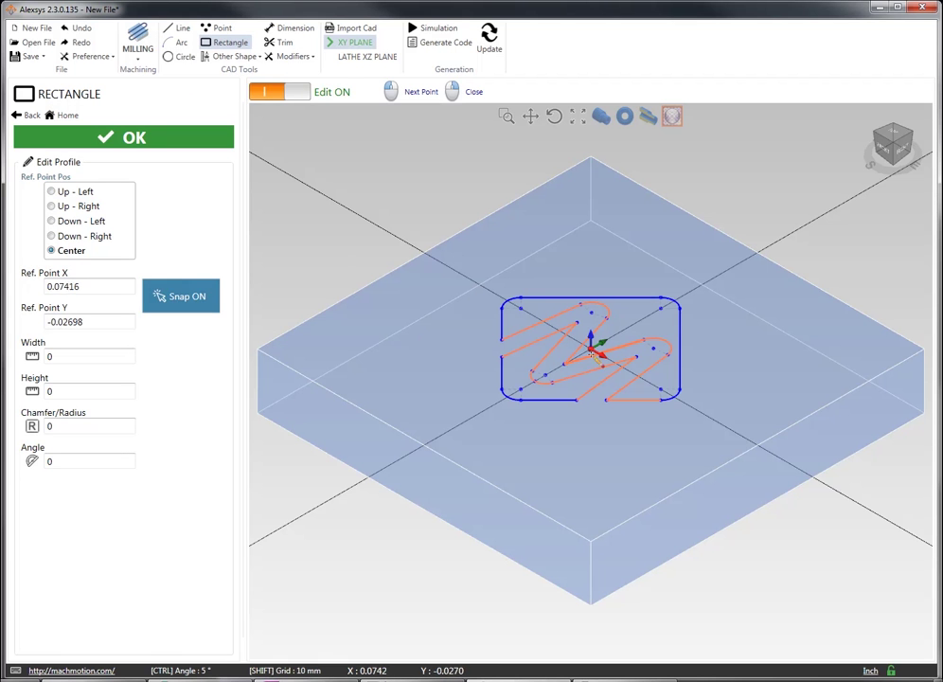
click(596, 355)
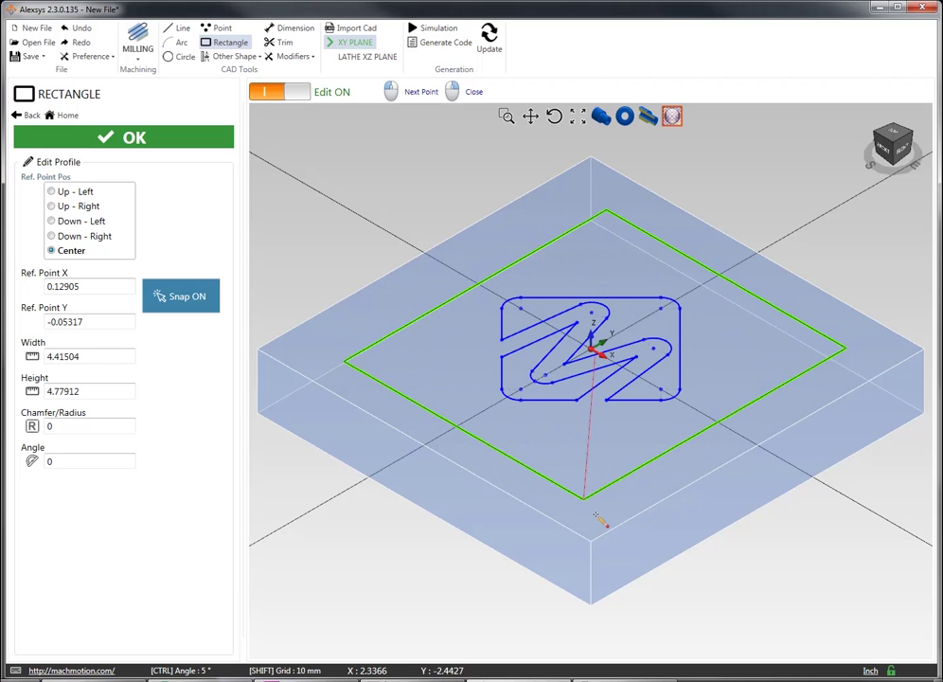
click(594, 476)
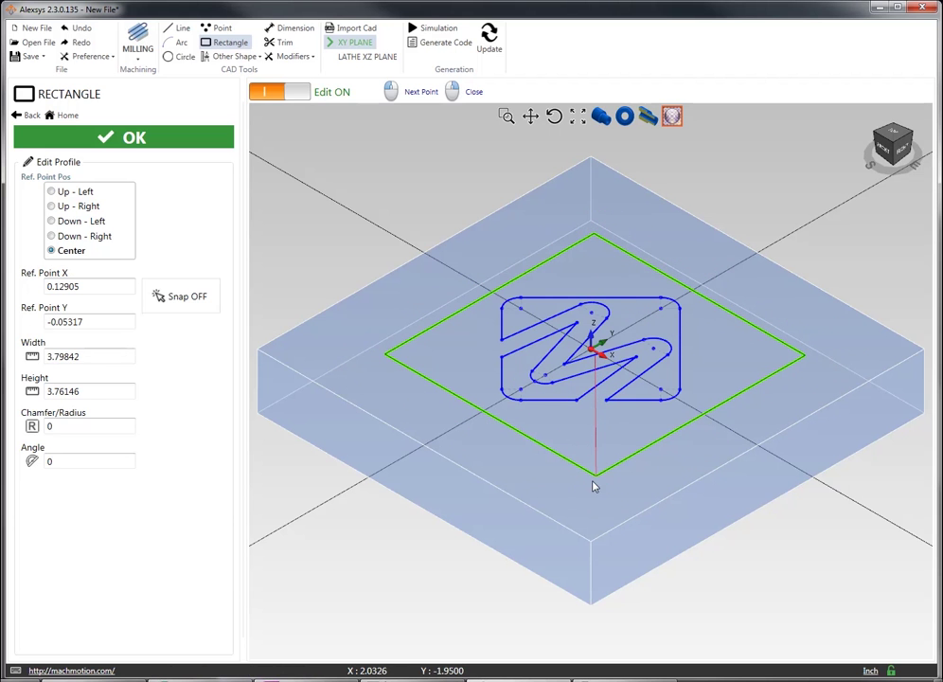
click(88, 355)
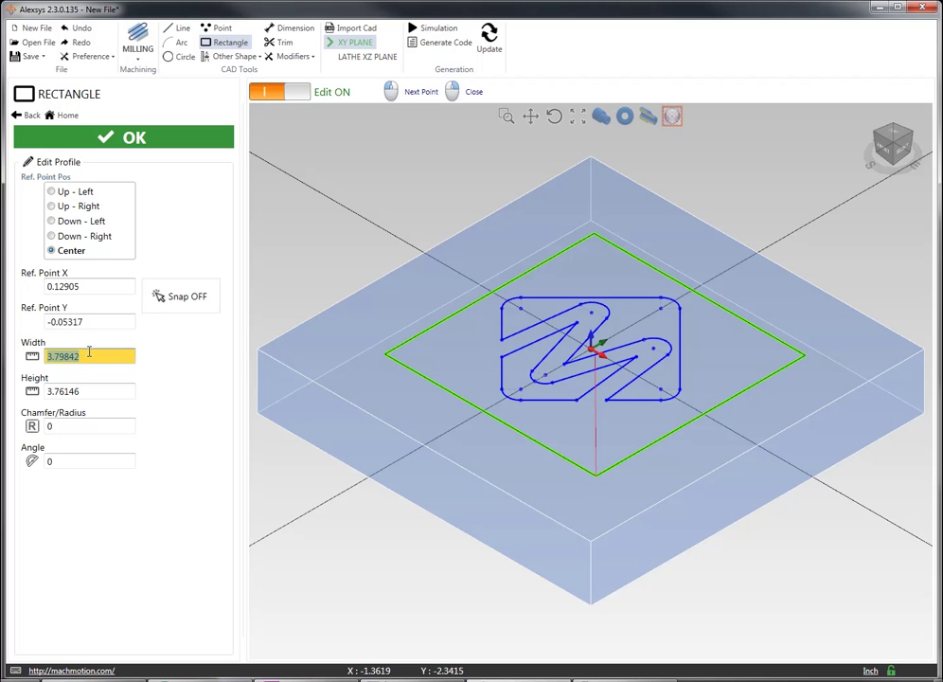
text(3.5)
key(Tab)
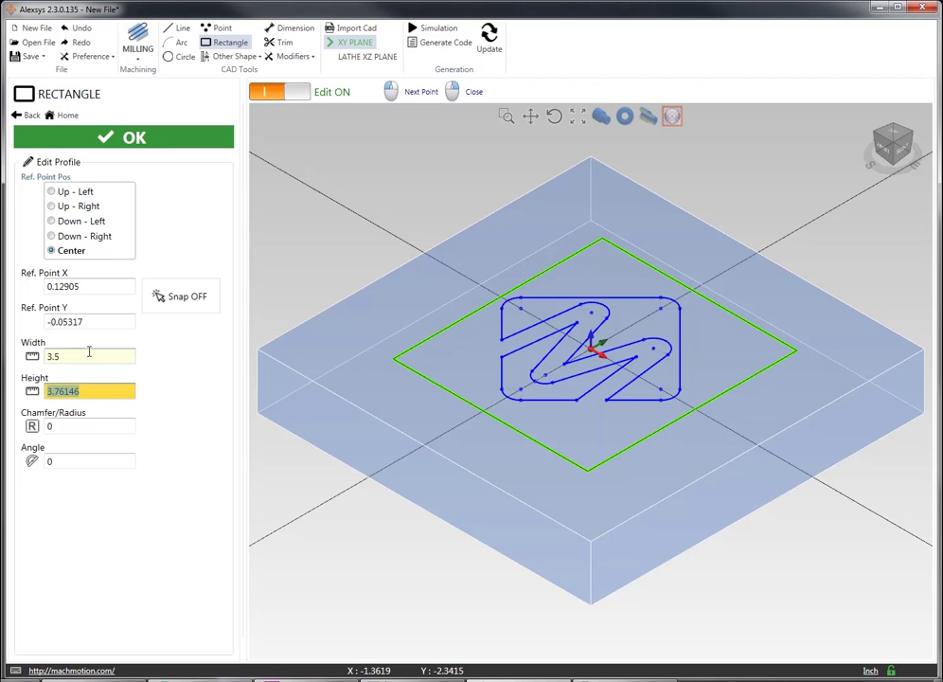
text(3.5)
key(Tab)
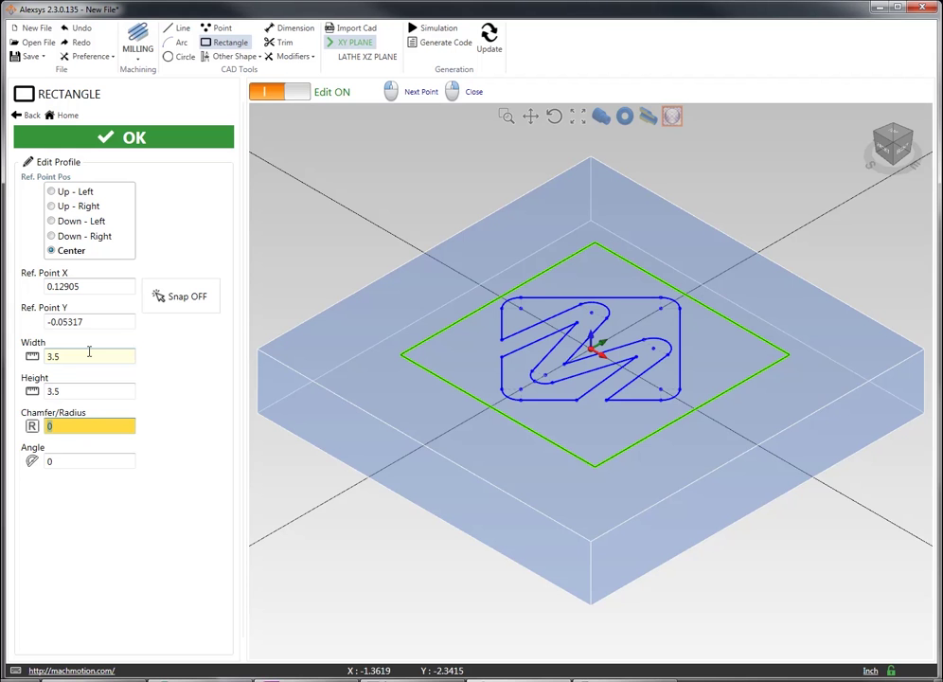
Step: Place the square's reference point at X 0, Y 0 and confirm it
click(601, 117)
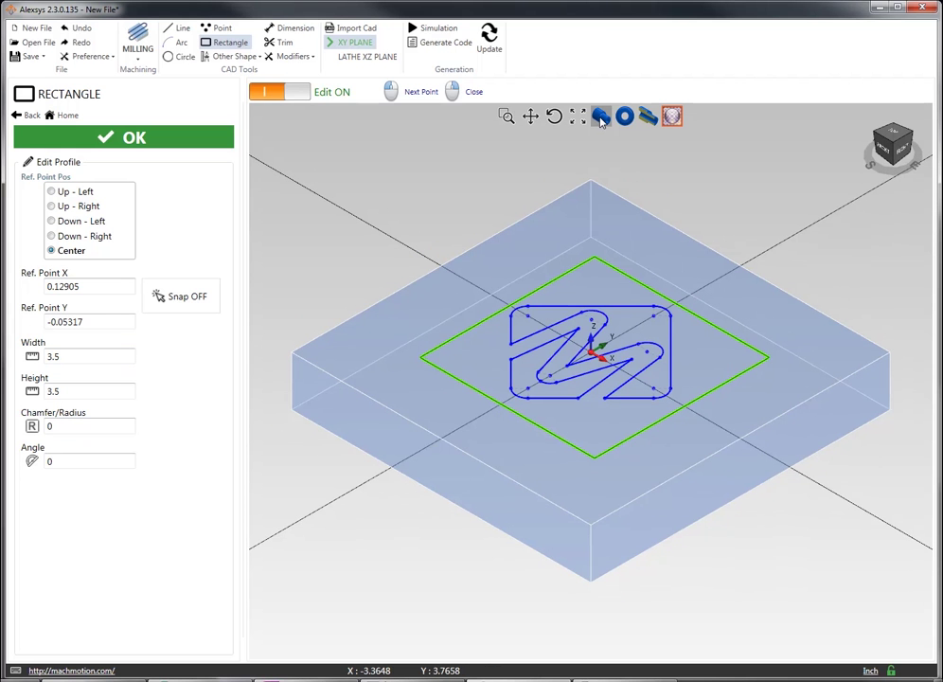
click(92, 284)
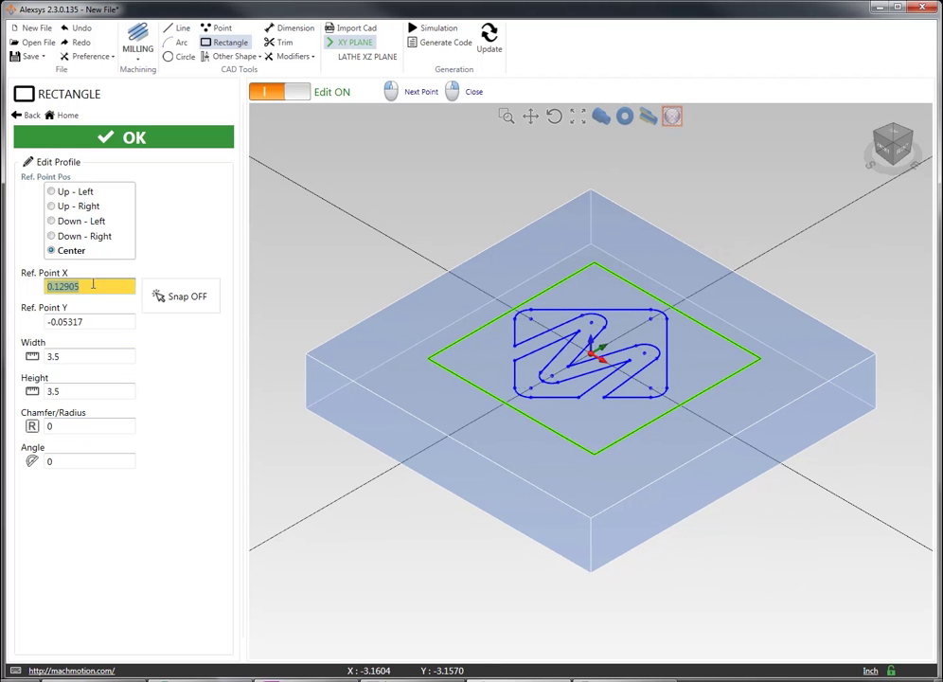
text(0)
key(Tab)
text(0)
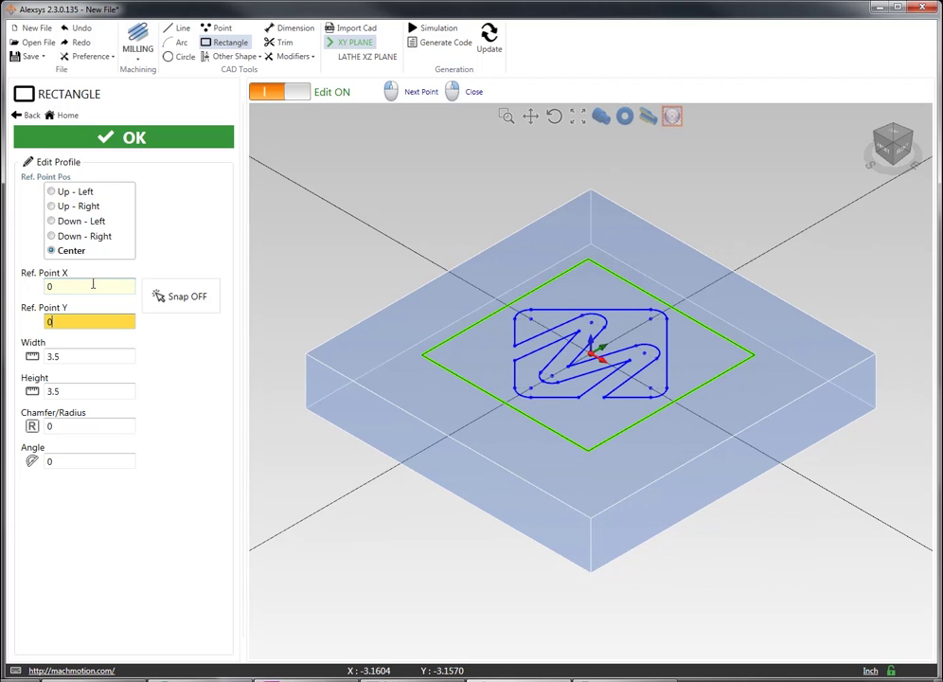
key(Tab)
click(123, 137)
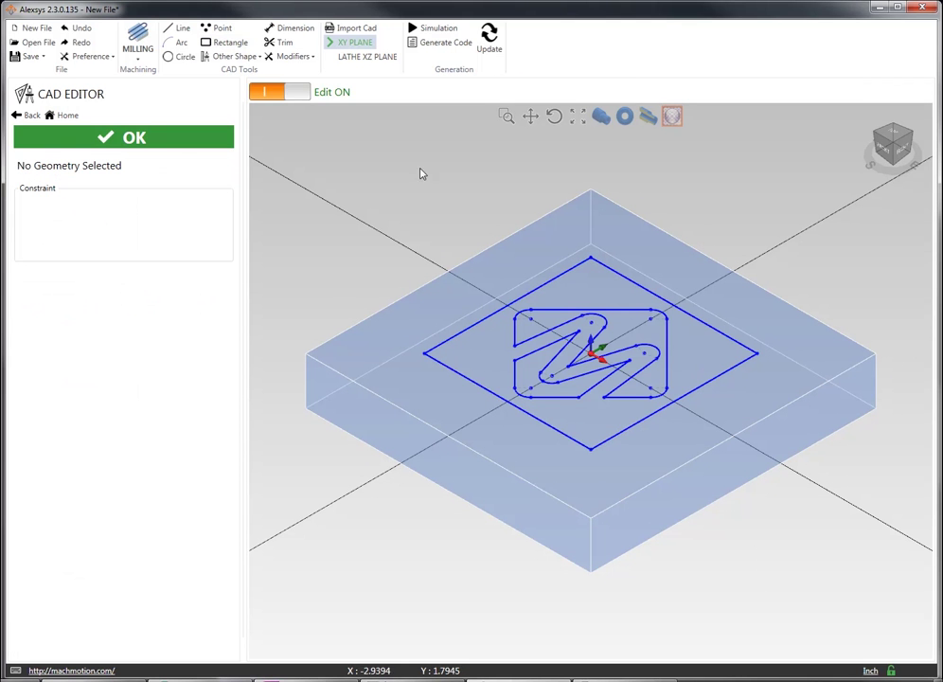
Step: Start a pocket on existing geometry, box-selecting the square and M logo
click(138, 48)
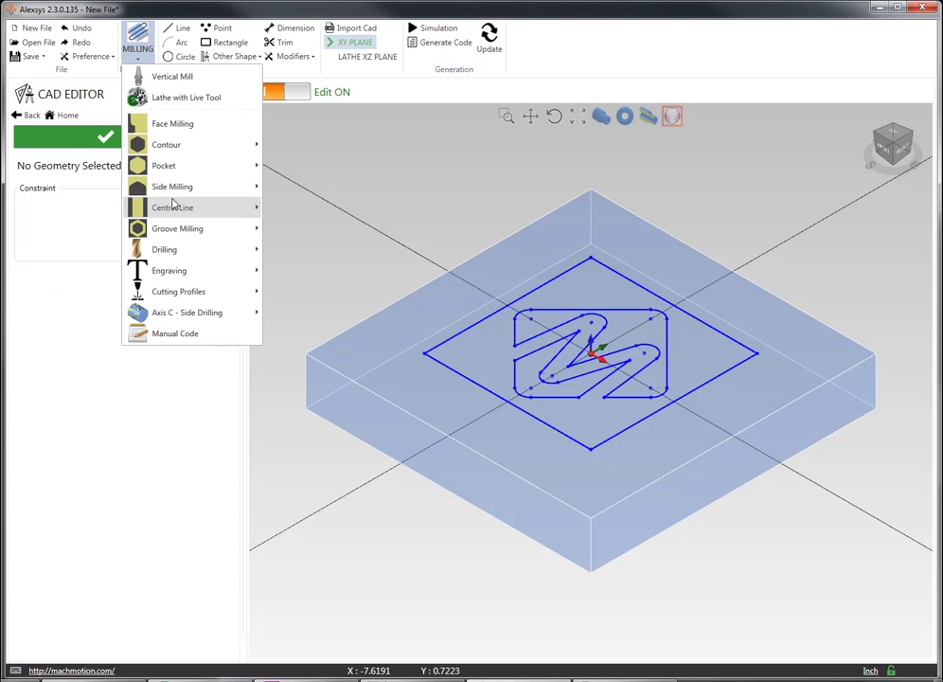
mouse_move(164, 166)
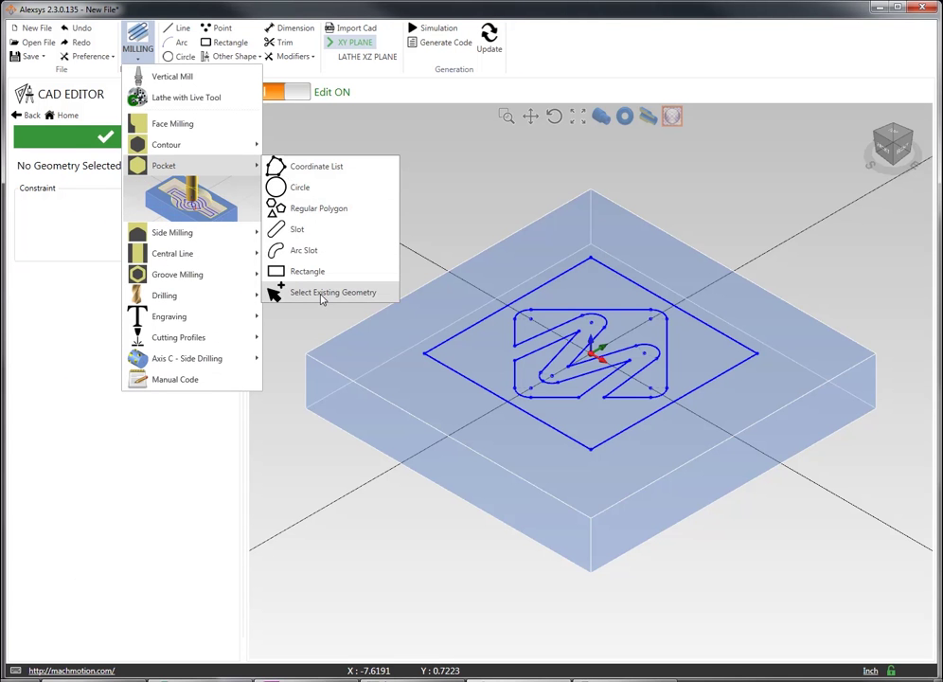
click(323, 299)
mouse_move(344, 174)
mouse_down()
mouse_move(744, 513)
mouse_move(824, 525)
mouse_up()
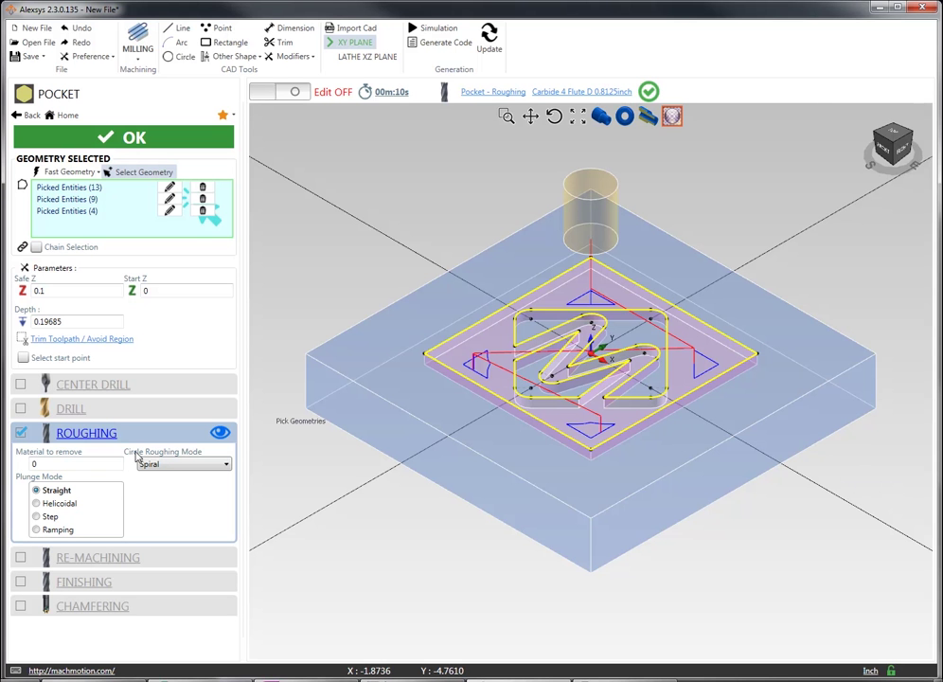
Step: Use the Carbide 4 Flute 0.5 inch end mill for roughing and enable Re-Machining
click(86, 434)
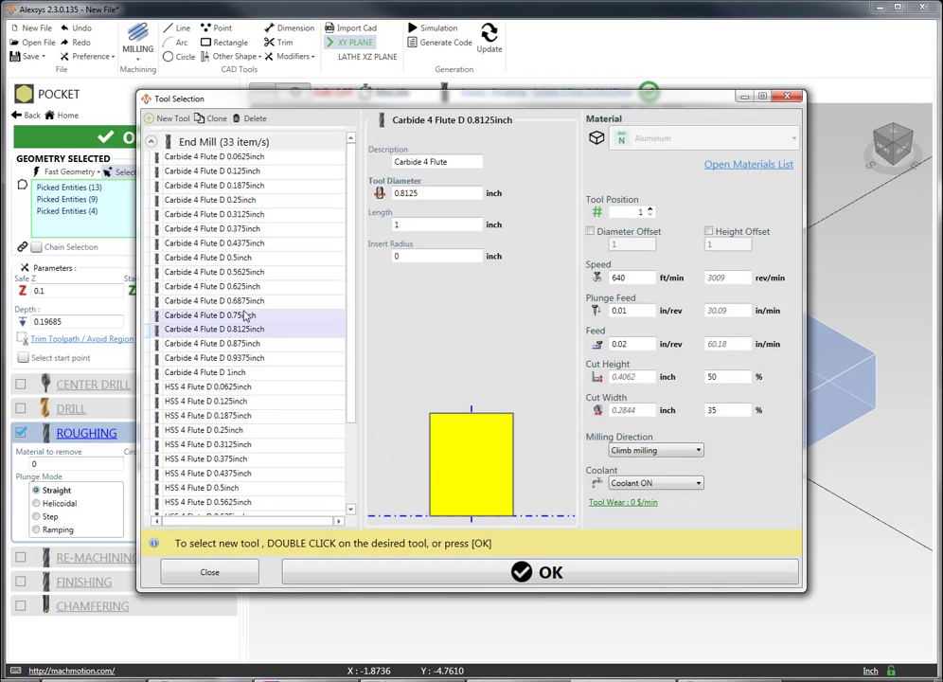
click(249, 258)
click(538, 579)
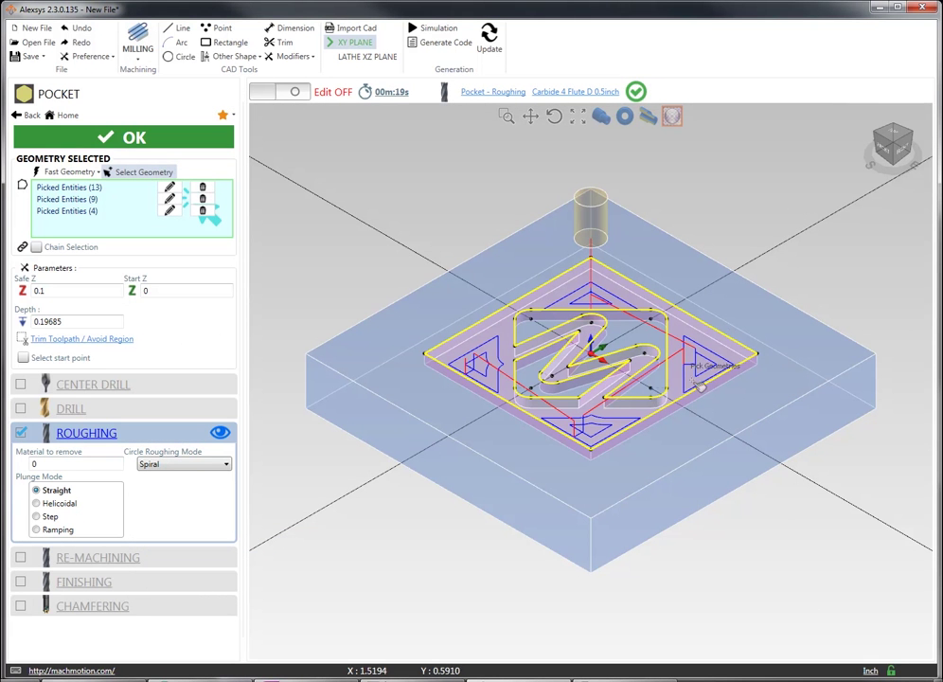
click(21, 559)
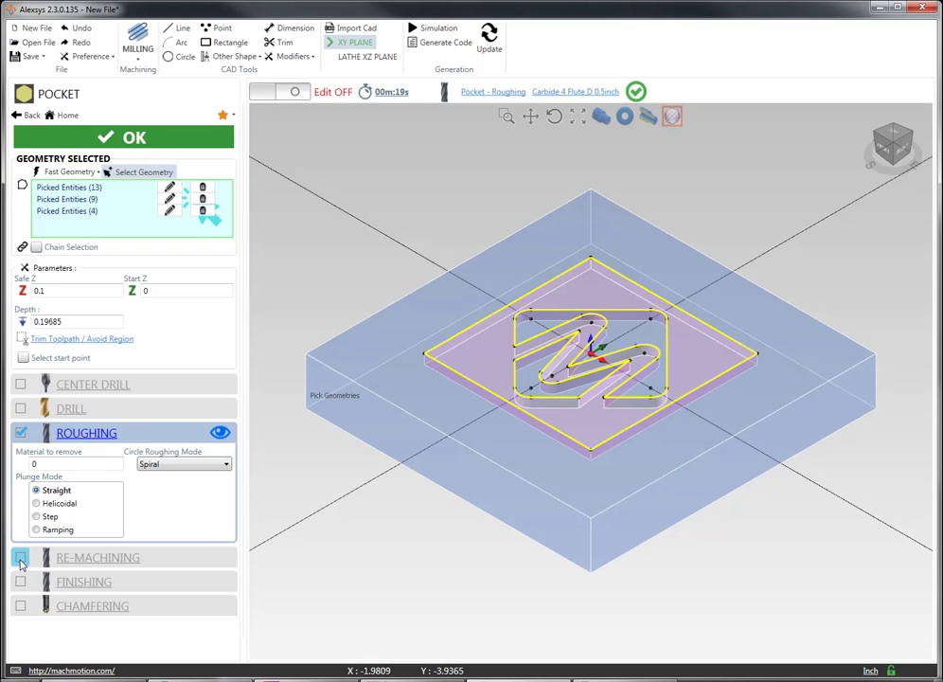
Step: Assign the Carbide 4 Flute 0.25 inch end mill to the re-machining pass
click(123, 558)
click(229, 201)
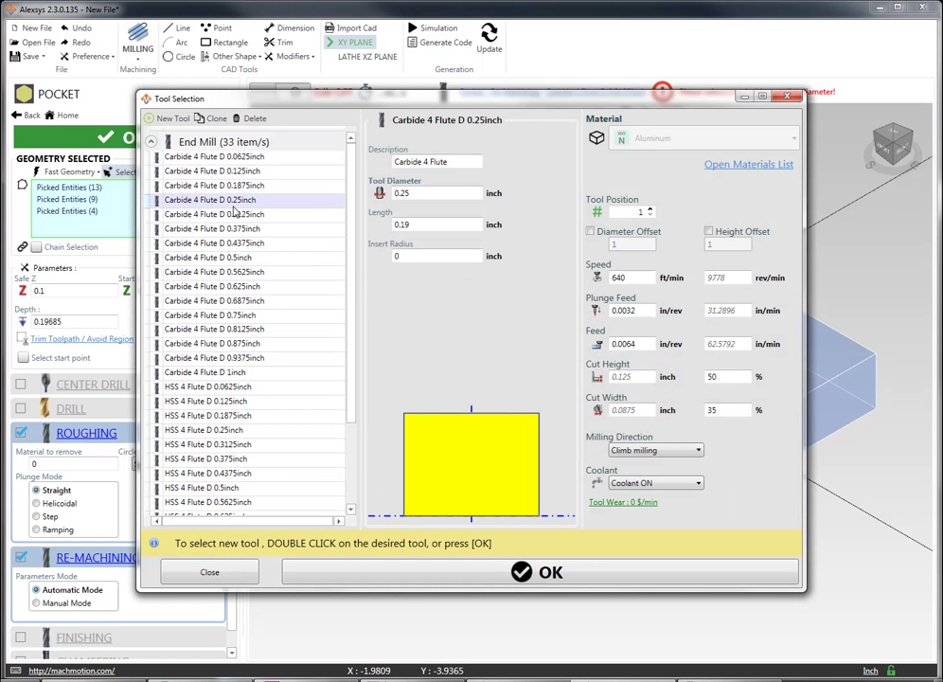
click(547, 572)
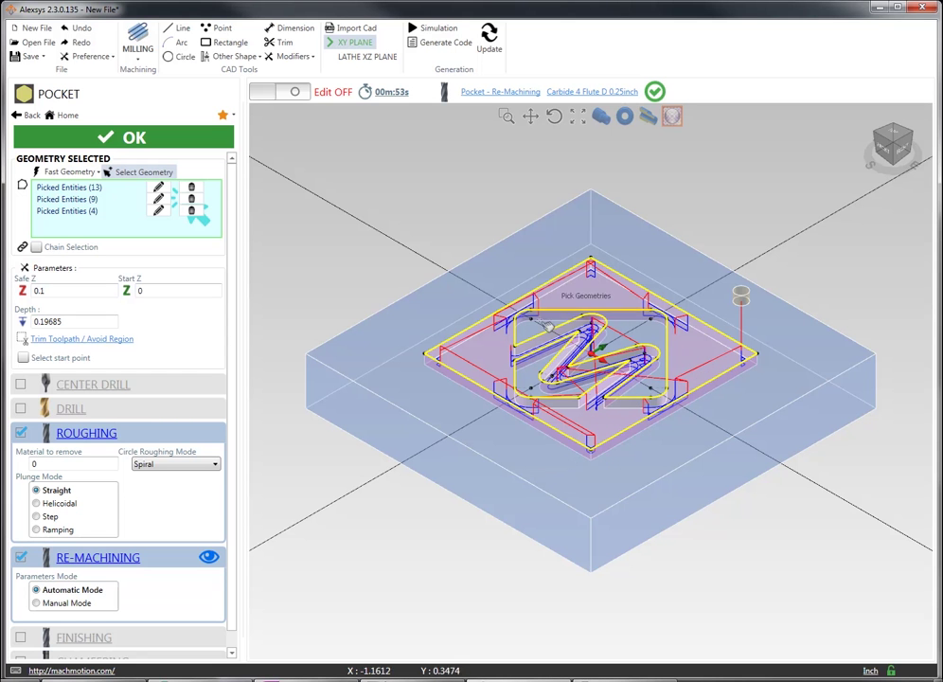
Step: Compare the roughing and re-machining toolpaths, then confirm the pocket operation
click(156, 440)
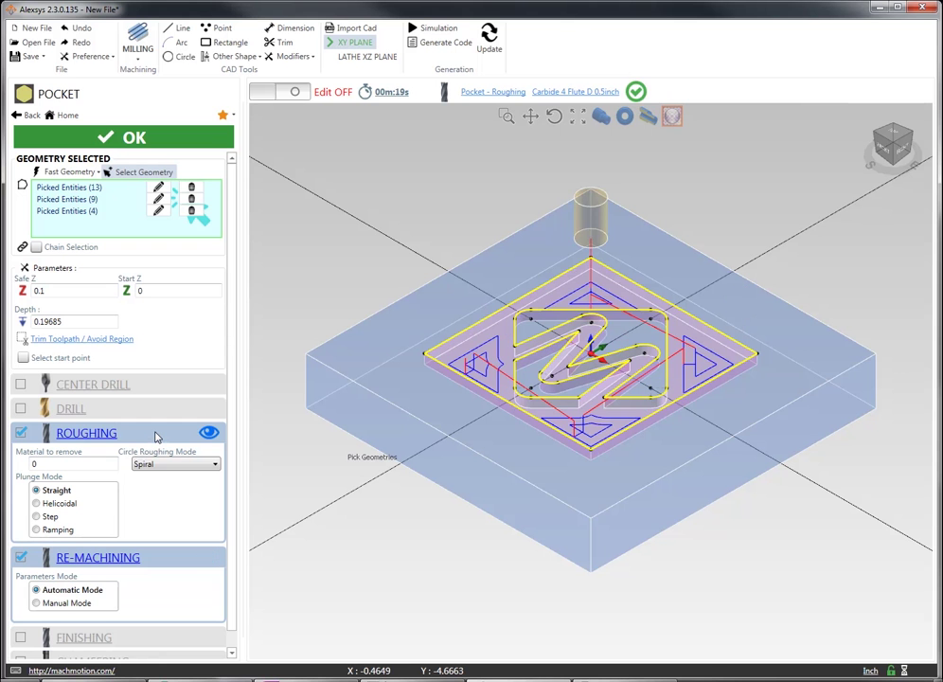
click(174, 566)
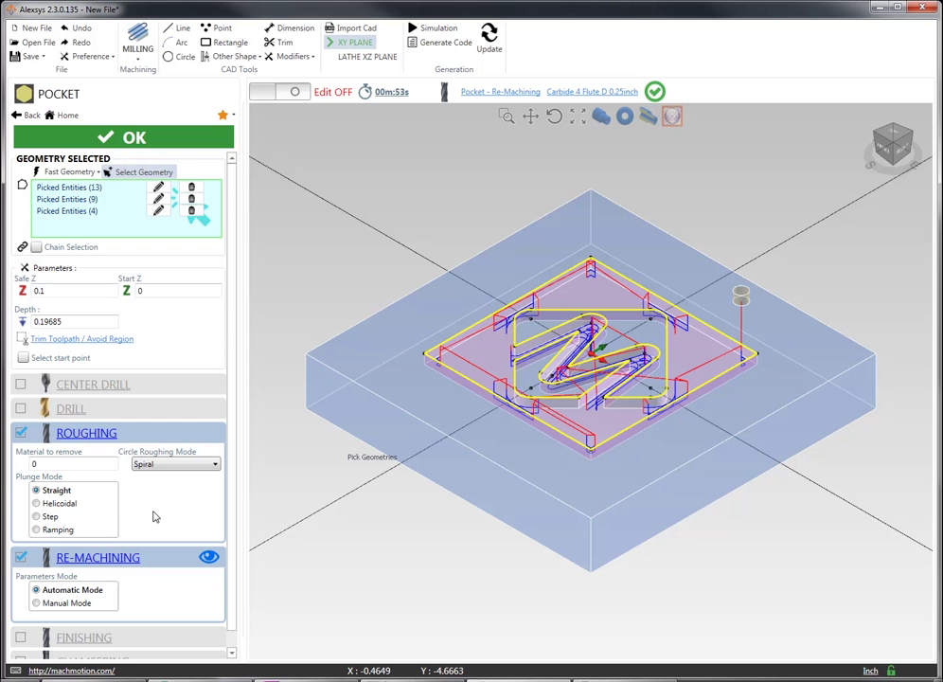
click(158, 141)
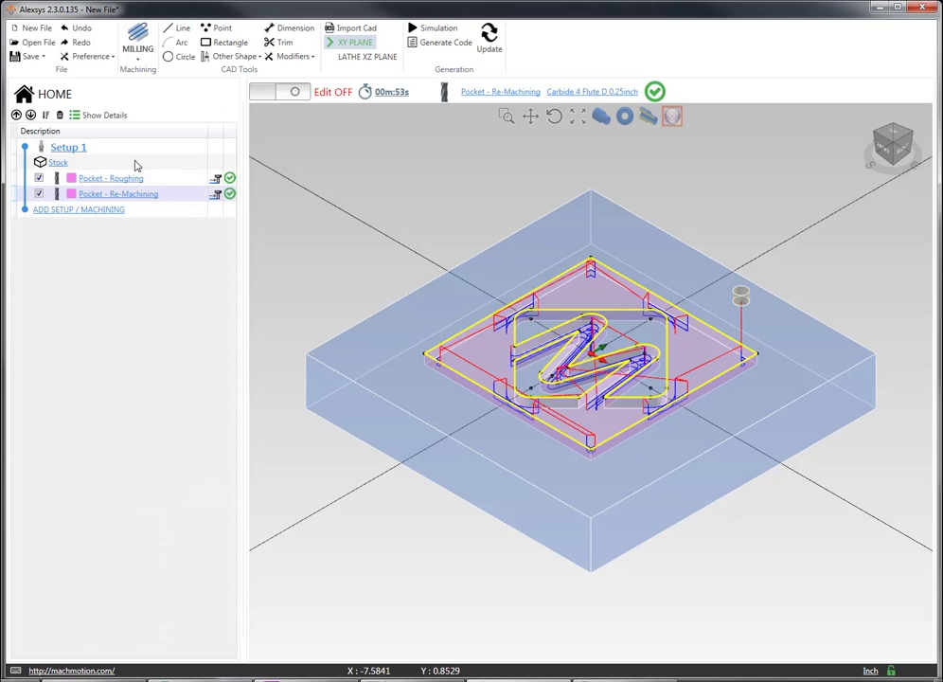
Step: Simulate the machining without toolpaths shown, then generate the G-code program O0100
click(135, 163)
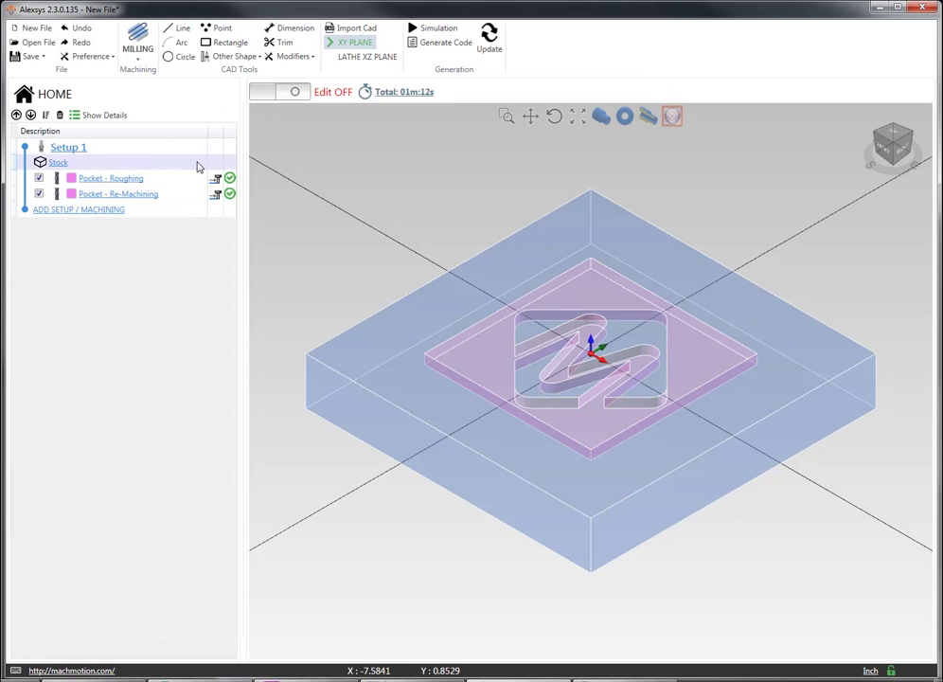
click(436, 28)
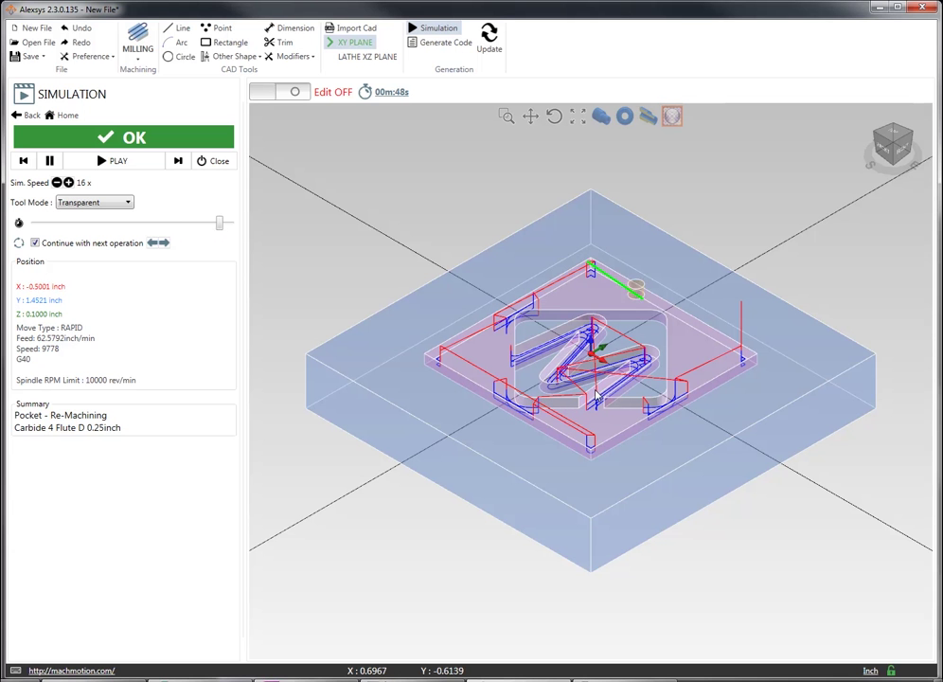
click(440, 43)
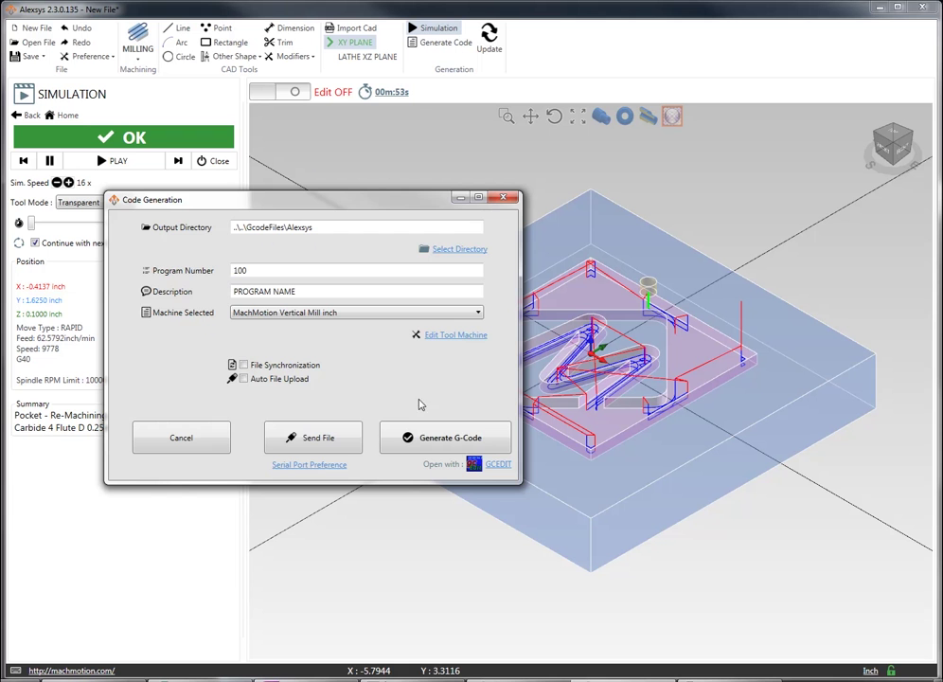
click(447, 441)
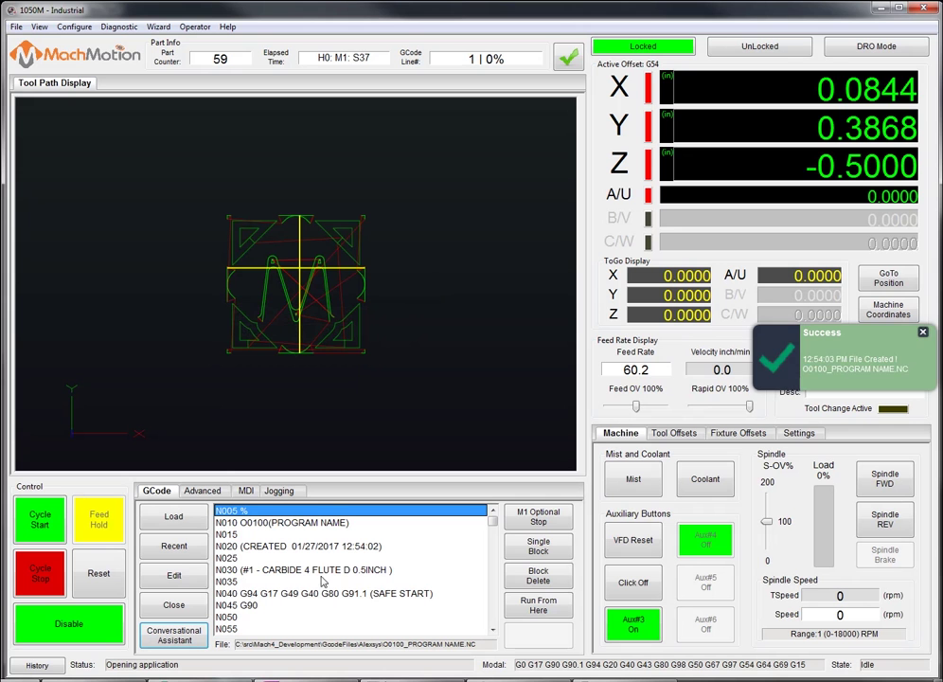
Step: Zoom the toolpath display, run O0100 briefly, stop it, and return to Alexsys
scroll(289, 361, up, 3)
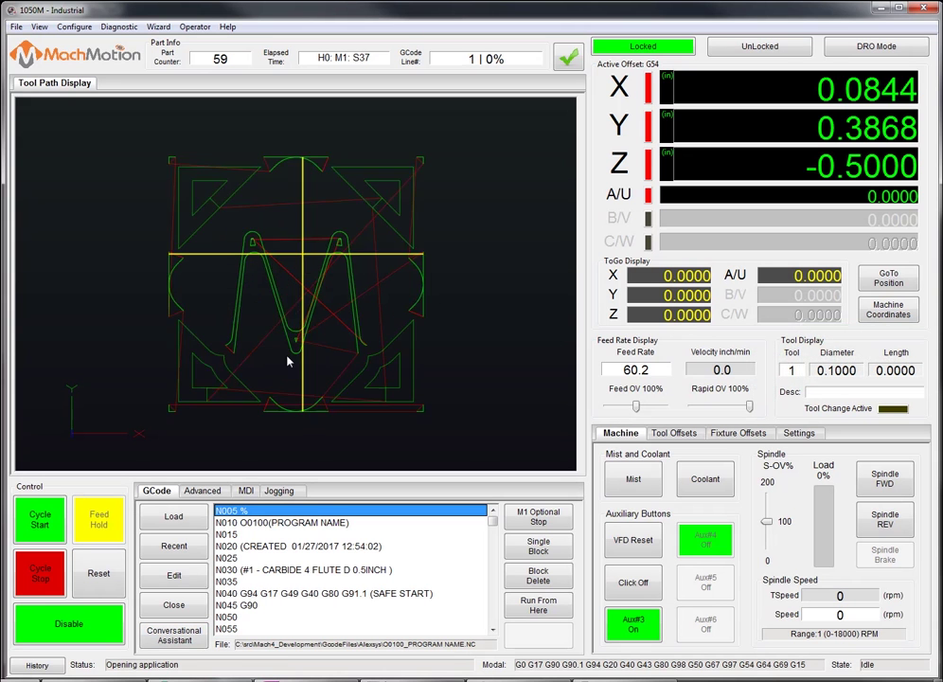
scroll(288, 361, up, 2)
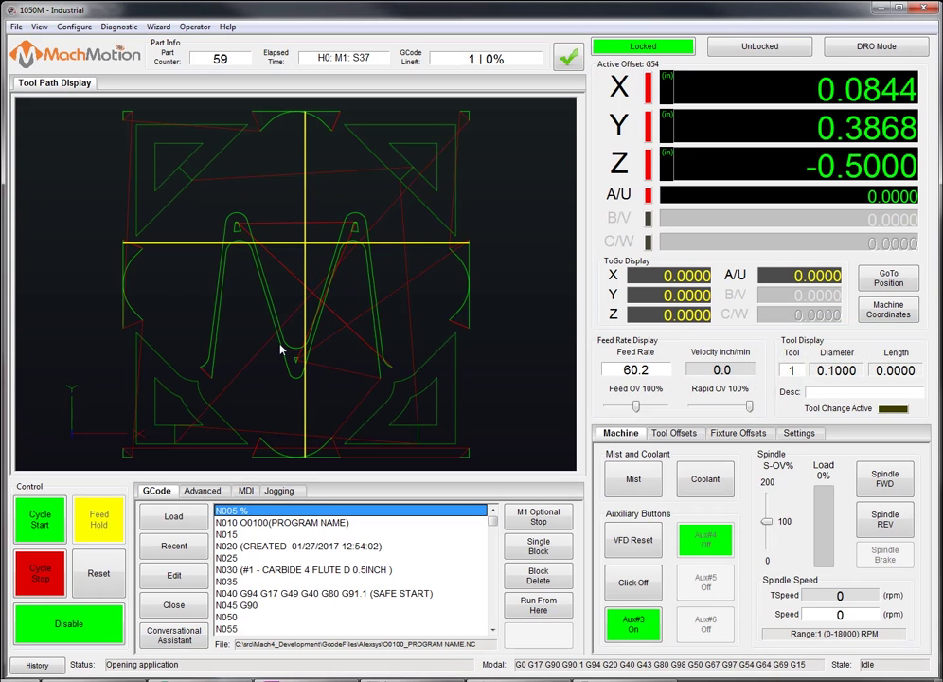
click(55, 527)
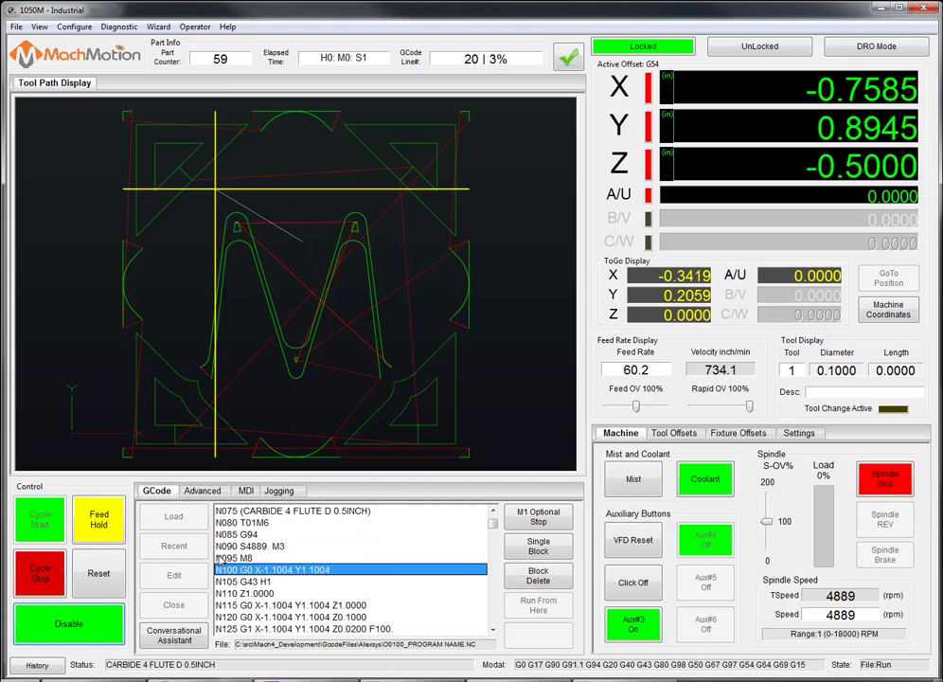
click(63, 585)
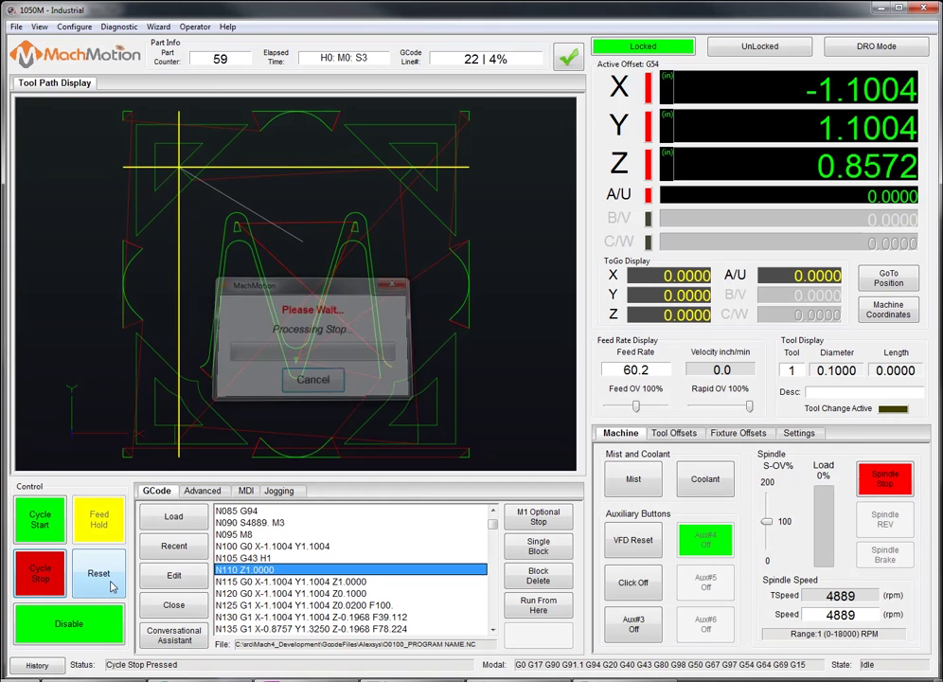
click(178, 635)
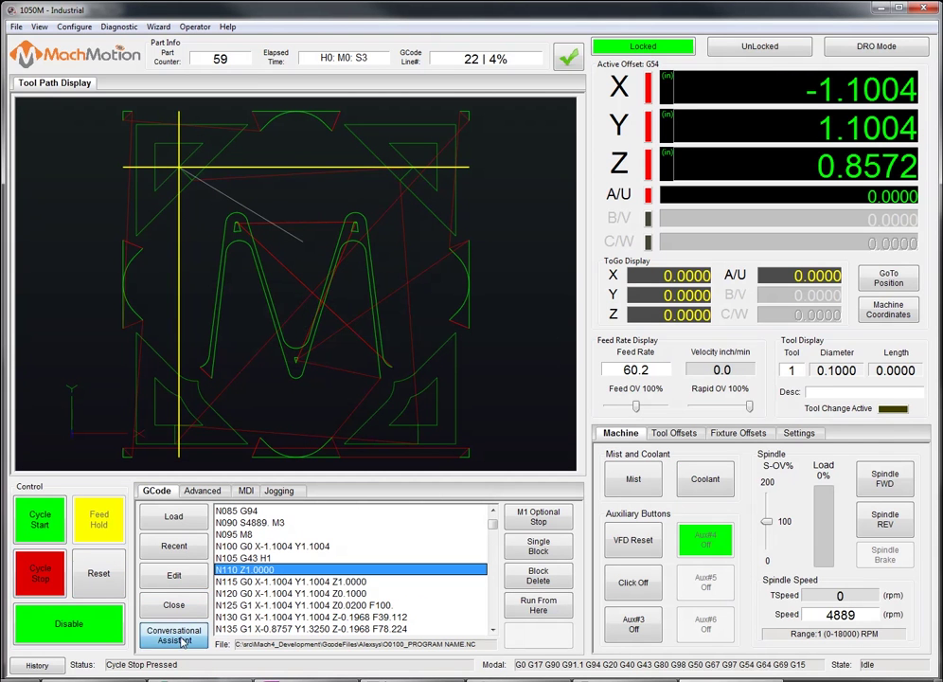